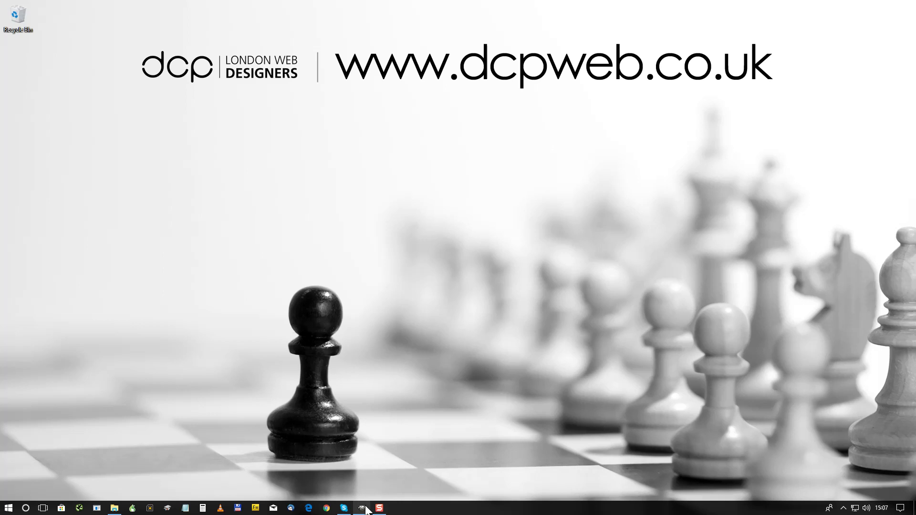
Step: Start GIMP from its taskbar icon
left_click(361, 513)
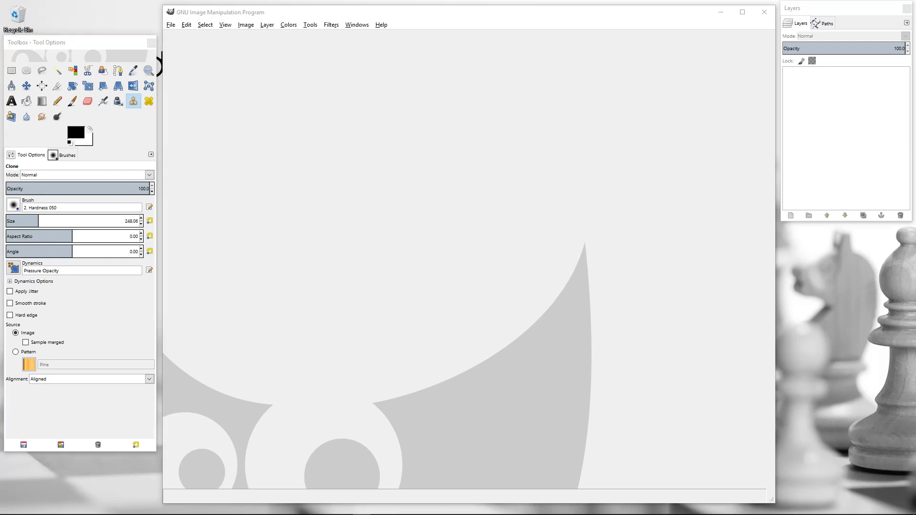
Step: Load 1891863.jpg from the desktop into the empty GIMP canvas
left_click_drag(333, 249, 337, 250)
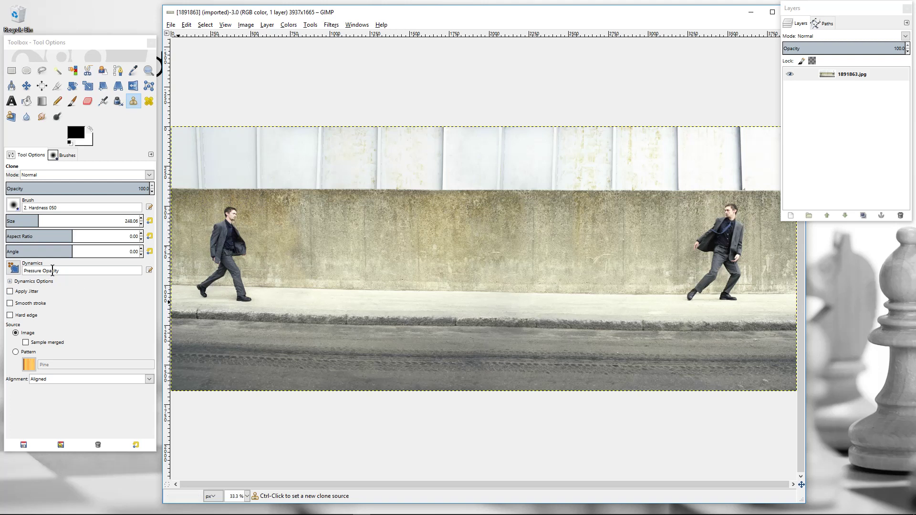
Step: Set the Clone tool to a size-180 brush in Aligned mode and sample the wall beside the left man
left_click(133, 102)
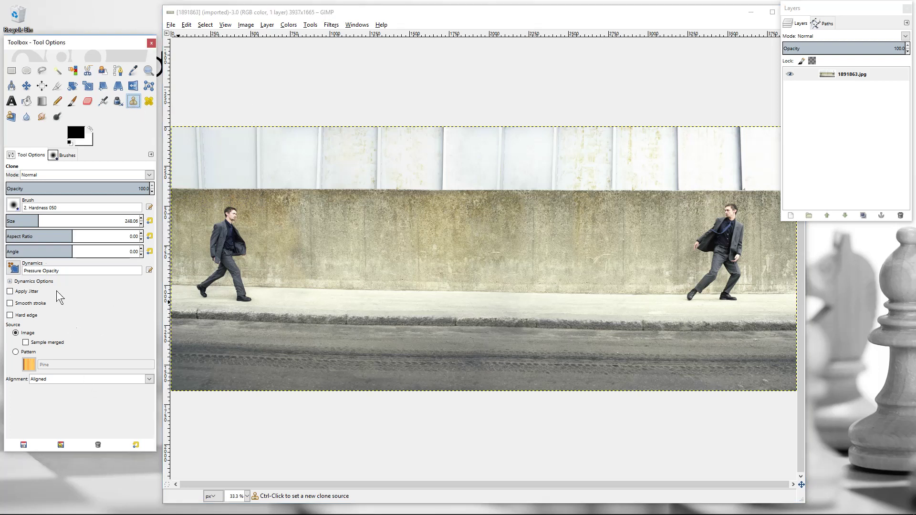
left_click_drag(53, 224, 26, 222)
left_click_drag(35, 219, 40, 216)
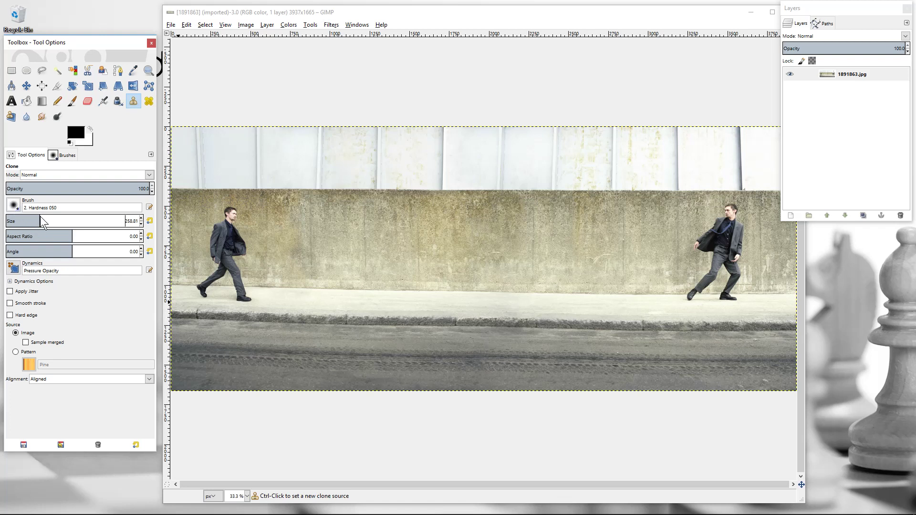
left_click(39, 379)
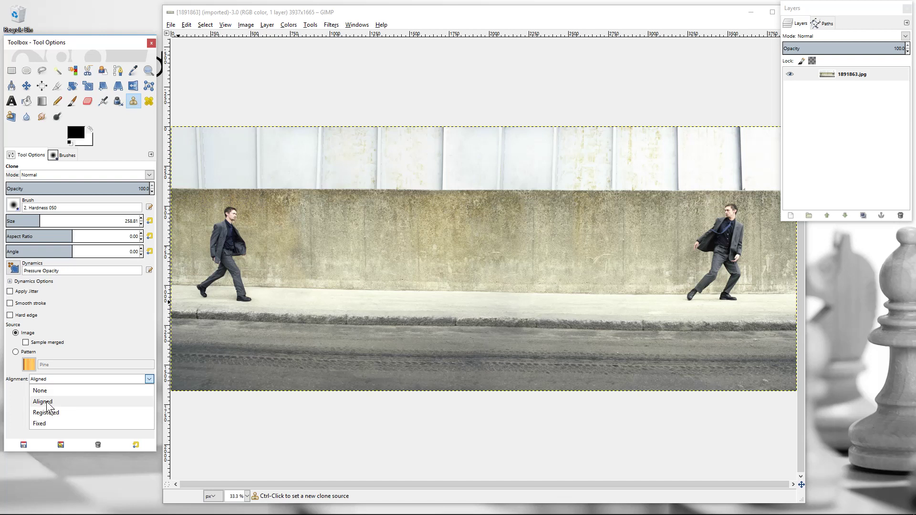
left_click(47, 402)
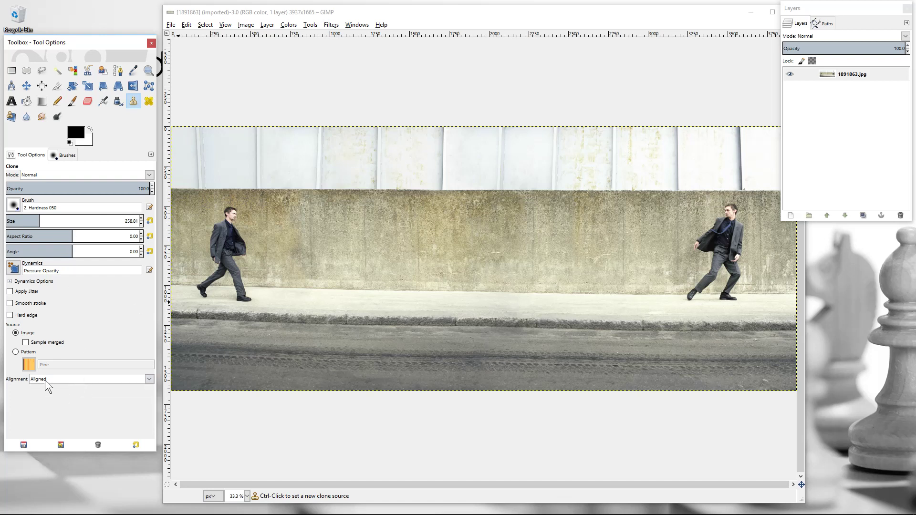
left_click(38, 222)
mouse_move(36, 222)
left_mouse_down()
mouse_move(23, 223)
mouse_move(29, 218)
left_mouse_up()
left_click(267, 217, "ctrl")
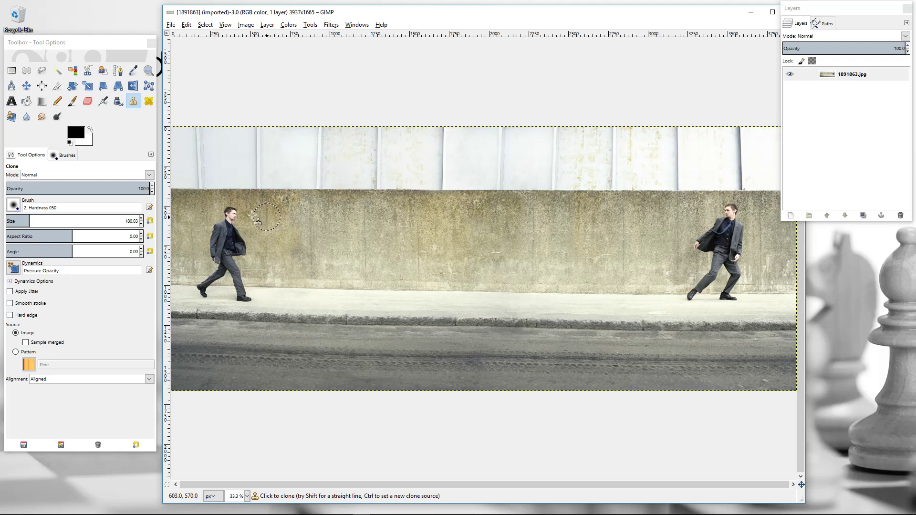
Step: Clone wall texture over the left man, redoing the first stroke from a new wall source
left_click_drag(253, 215, 227, 213)
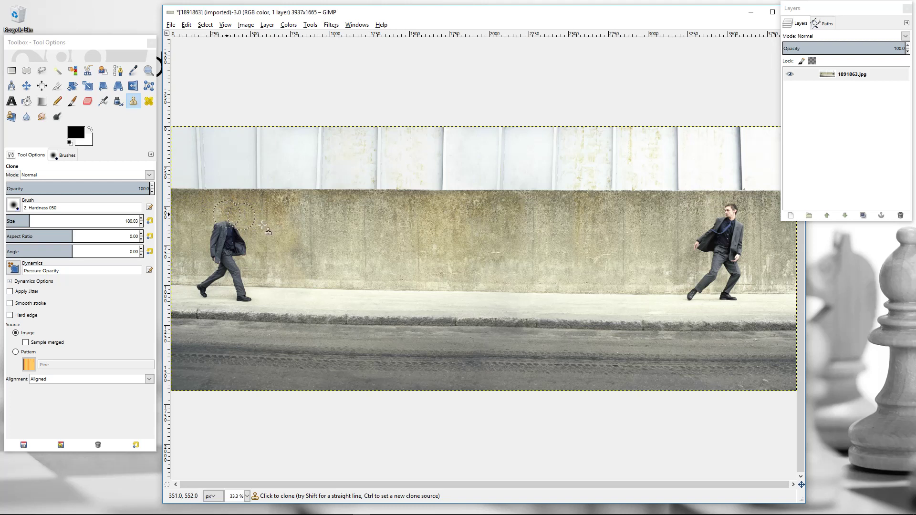
key("ctrl+z")
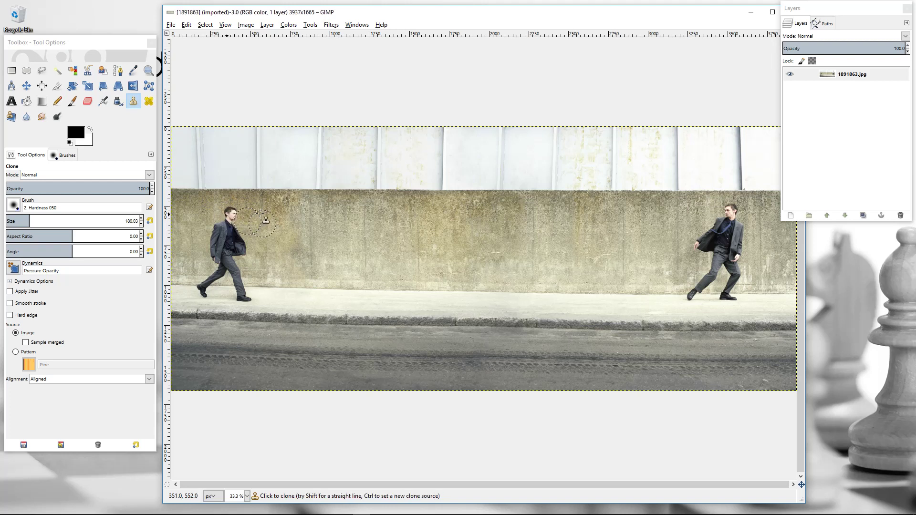
key("ctrl")
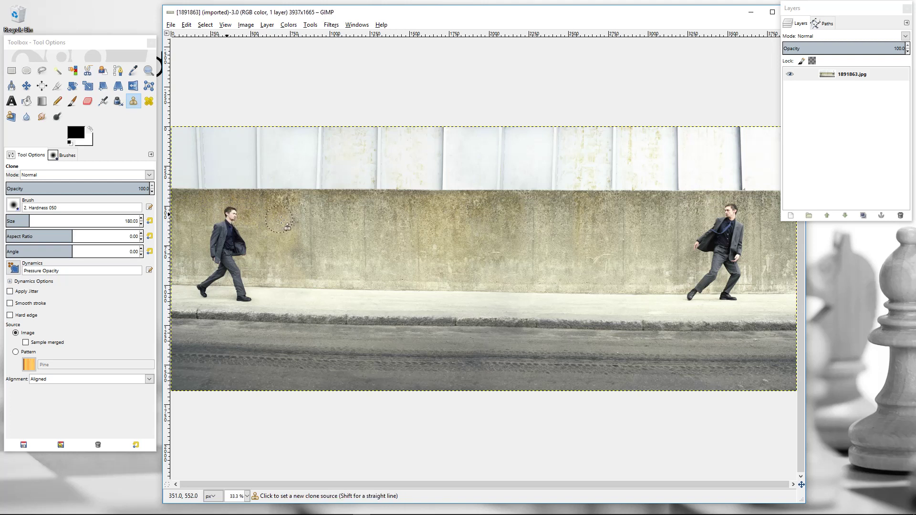
left_click(281, 221, "ctrl")
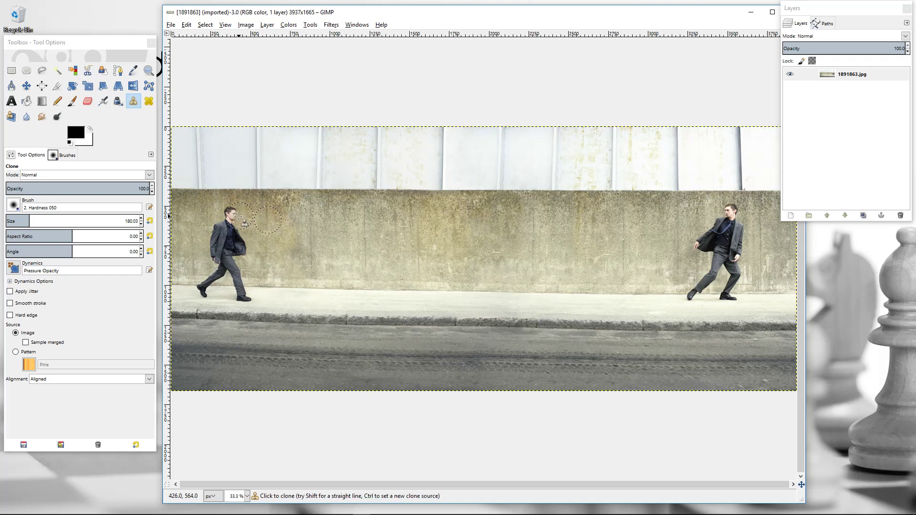
mouse_move(234, 216)
left_mouse_down()
mouse_move(253, 222)
mouse_move(244, 231)
mouse_move(251, 244)
mouse_move(237, 249)
mouse_move(240, 262)
mouse_move(244, 249)
mouse_move(228, 211)
mouse_move(221, 224)
mouse_move(229, 234)
mouse_move(215, 234)
mouse_move(238, 236)
mouse_move(243, 247)
mouse_move(230, 251)
mouse_move(246, 269)
mouse_move(240, 291)
mouse_move(255, 297)
mouse_move(237, 295)
mouse_move(220, 237)
mouse_move(224, 267)
mouse_move(203, 284)
left_mouse_up()
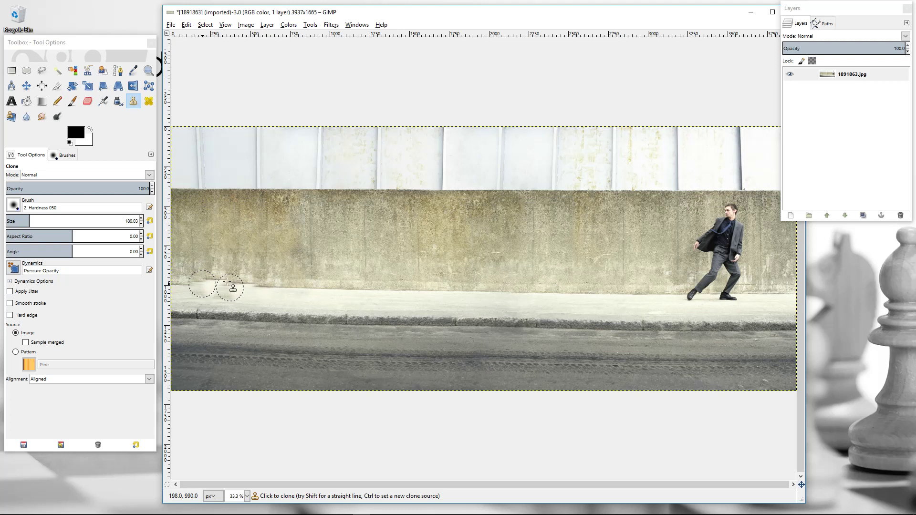
Step: Resample points along the wall base and paint short clone strokes to hide the seams
key("ctrl")
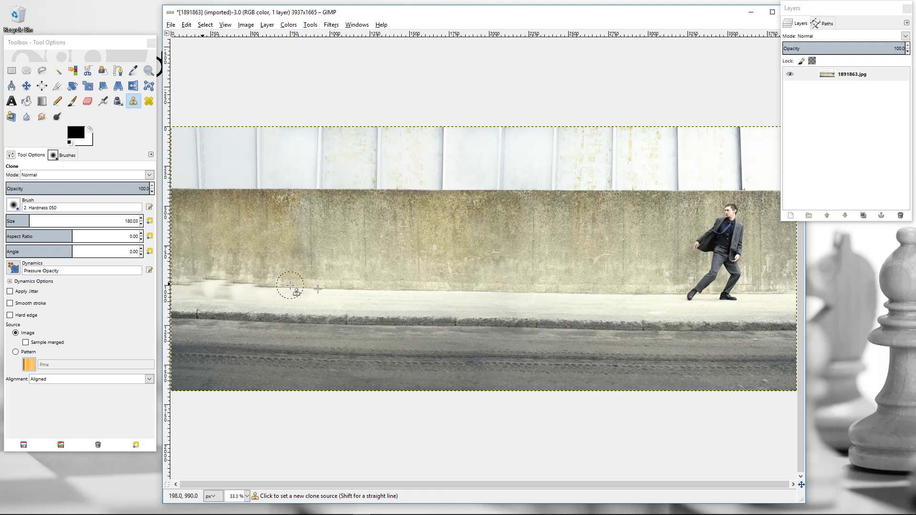
left_click(292, 286, "ctrl")
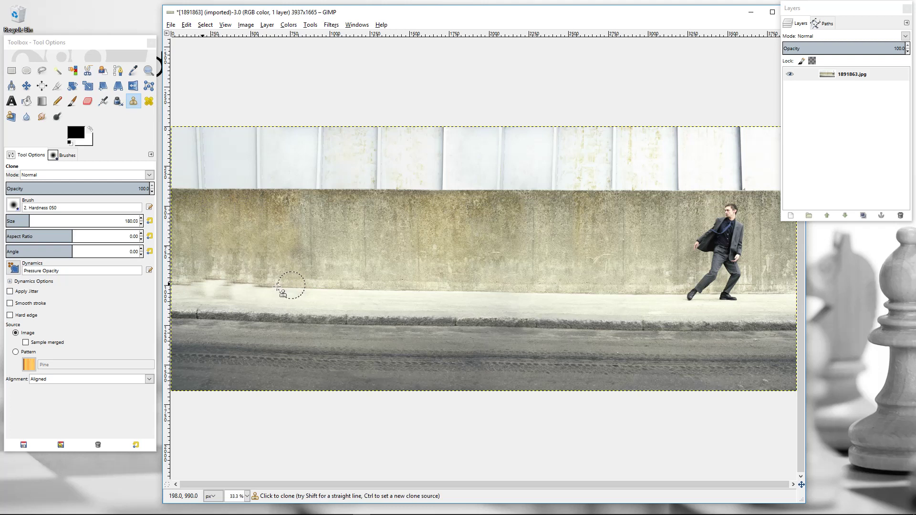
mouse_move(272, 286)
left_mouse_down()
mouse_move(187, 284)
mouse_move(277, 289)
mouse_move(200, 286)
left_mouse_up()
left_click(272, 286, "ctrl")
left_click(248, 285, "ctrl")
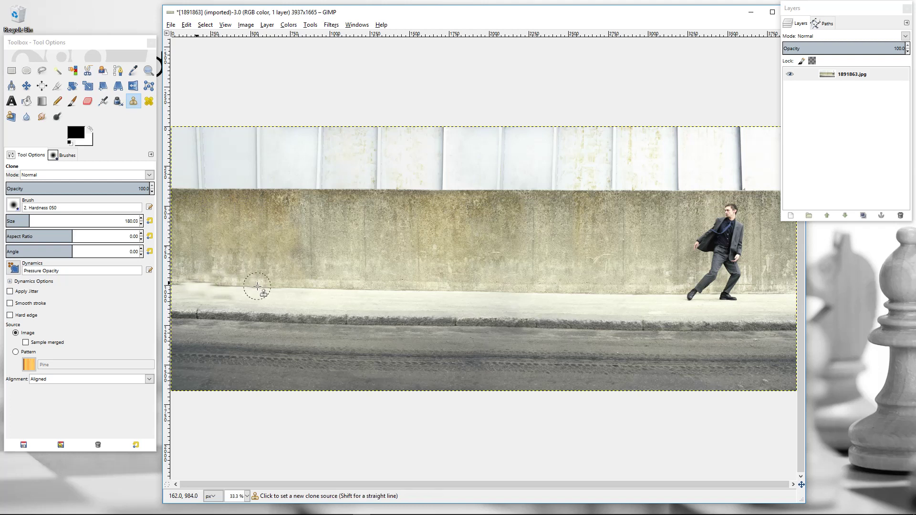
left_click_drag(203, 283, 186, 283)
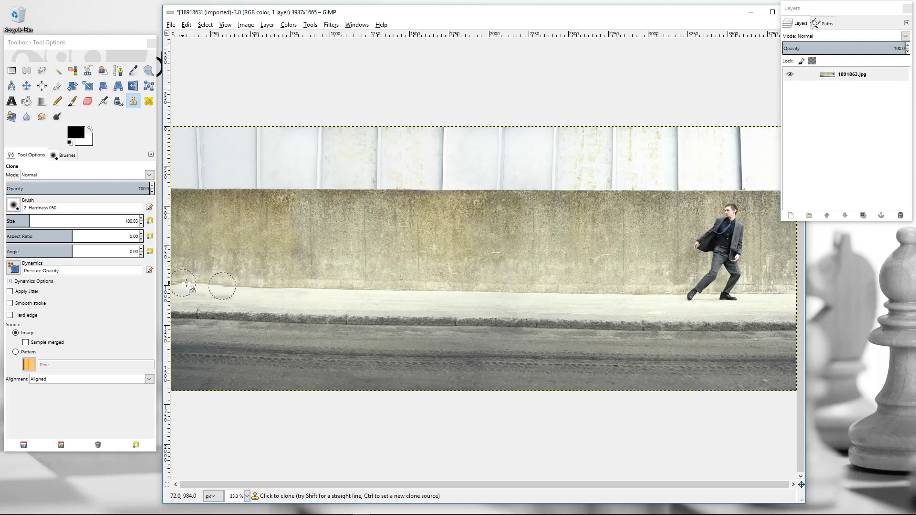
left_click(290, 283, "ctrl")
left_click_drag(243, 283, 176, 283)
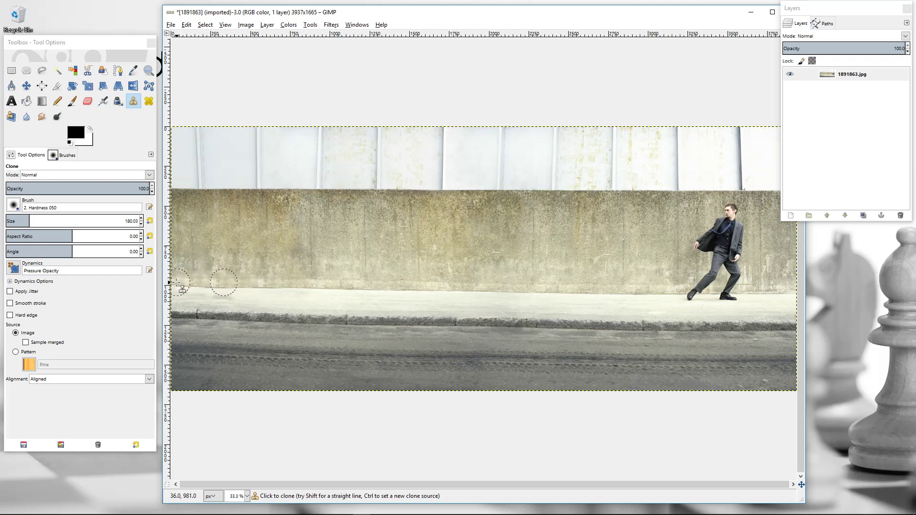
left_click(415, 284, "ctrl")
Step: Zoom out and back in to check the result, then close the walking-men photo
left_click(42, 86)
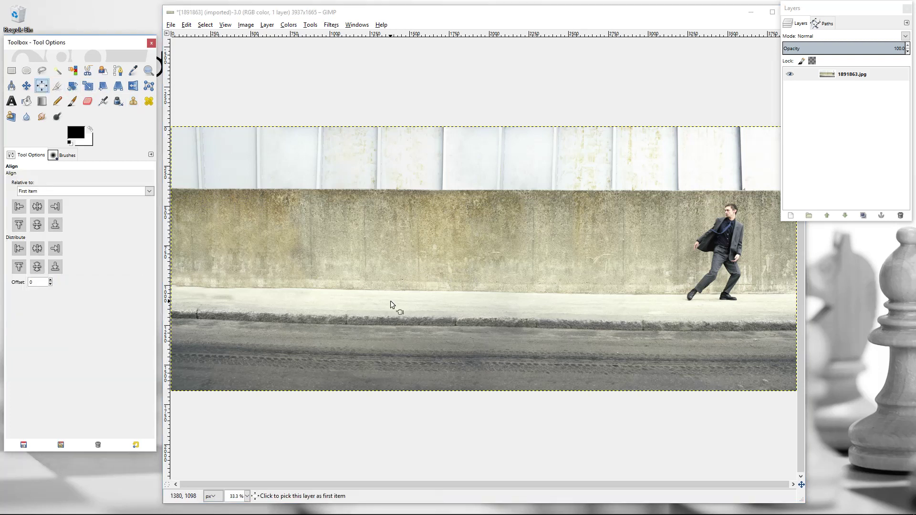
key("minus")
key("minus")
key("plus")
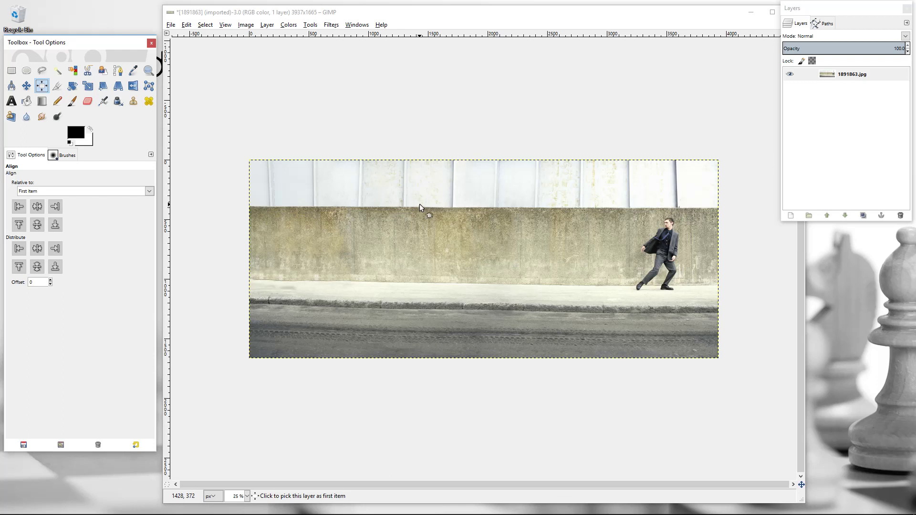
key("ctrl+w")
Step: Discard the first photo's changes and load 1929018.jpg
left_click(492, 316)
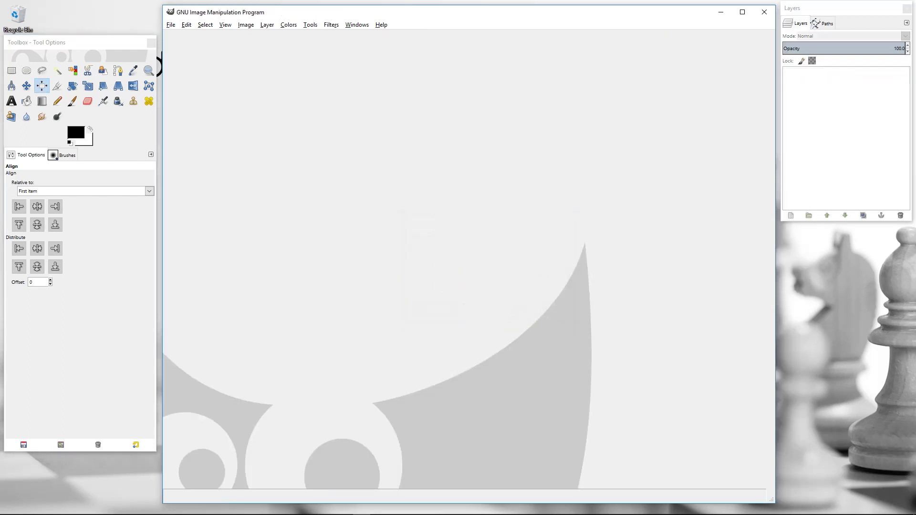
left_click_drag(885, 255, 491, 224)
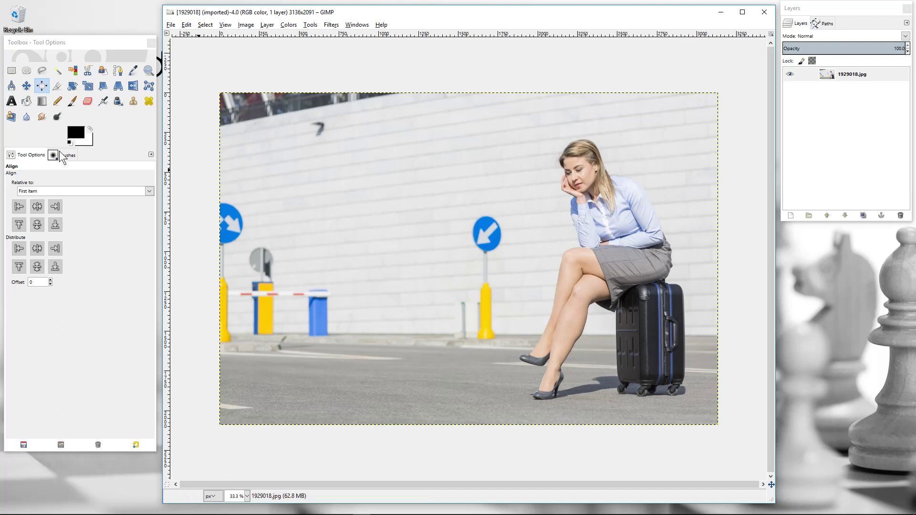
Step: Clone white wall over the blue arrow sign and its grey pole beside the woman
left_click(136, 102)
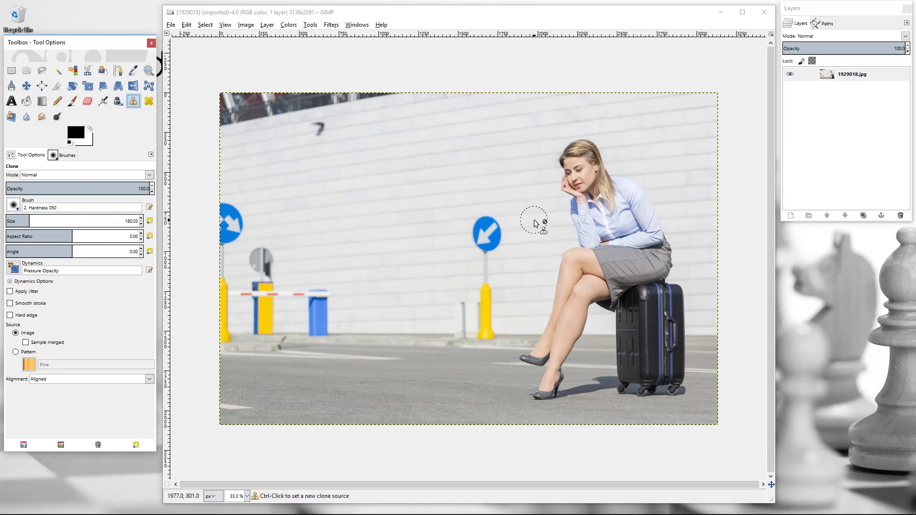
left_click(548, 222)
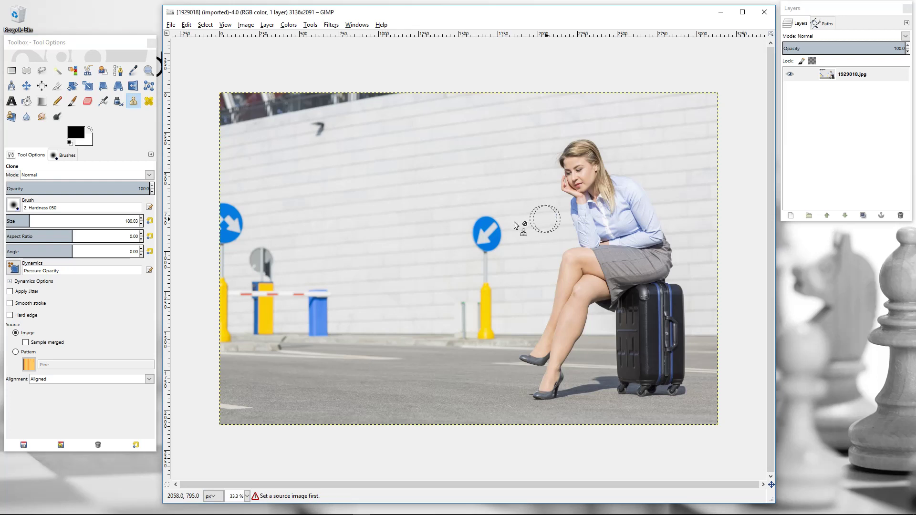
mouse_move(501, 224)
left_mouse_down()
mouse_move(484, 223)
mouse_move(509, 231)
mouse_move(493, 245)
mouse_move(502, 249)
mouse_move(487, 227)
mouse_move(496, 215)
mouse_move(474, 215)
mouse_move(491, 239)
mouse_move(476, 238)
mouse_move(501, 249)
mouse_move(483, 253)
mouse_move(492, 262)
mouse_move(480, 266)
mouse_move(492, 276)
mouse_move(495, 260)
left_mouse_up()
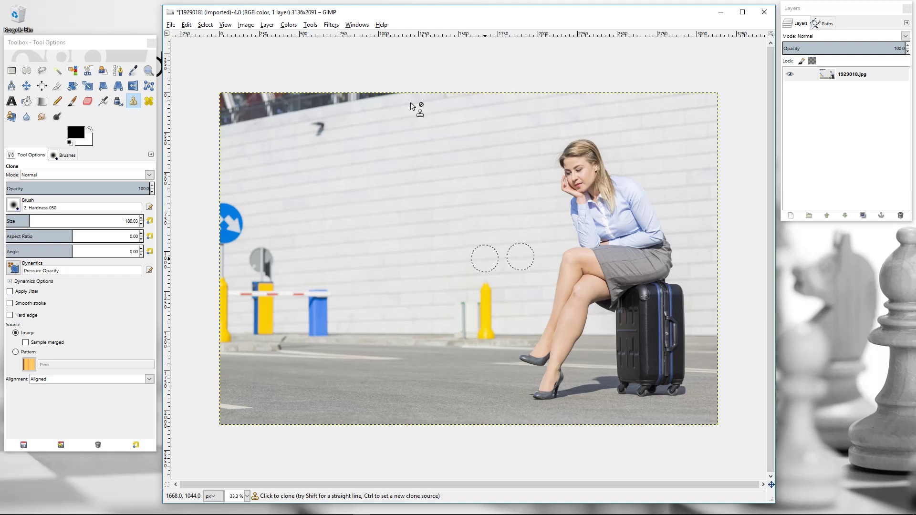
left_click(373, 286)
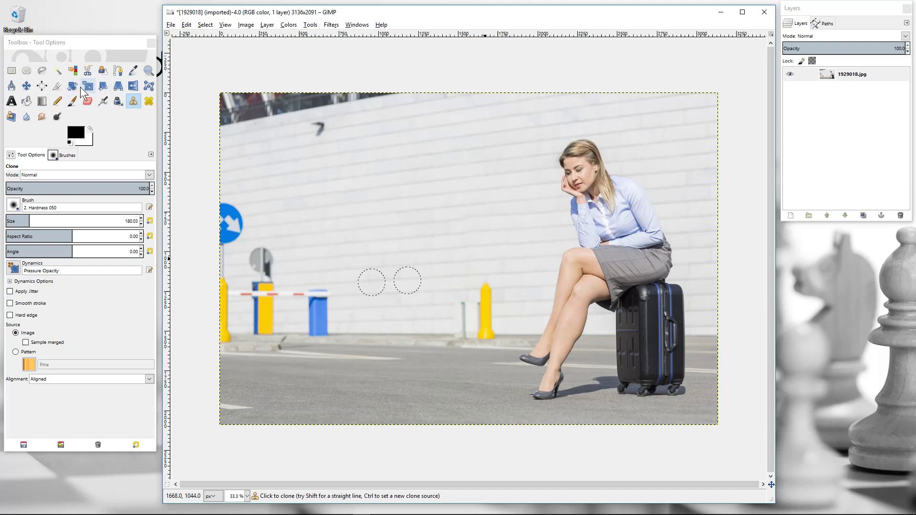
left_click(26, 86)
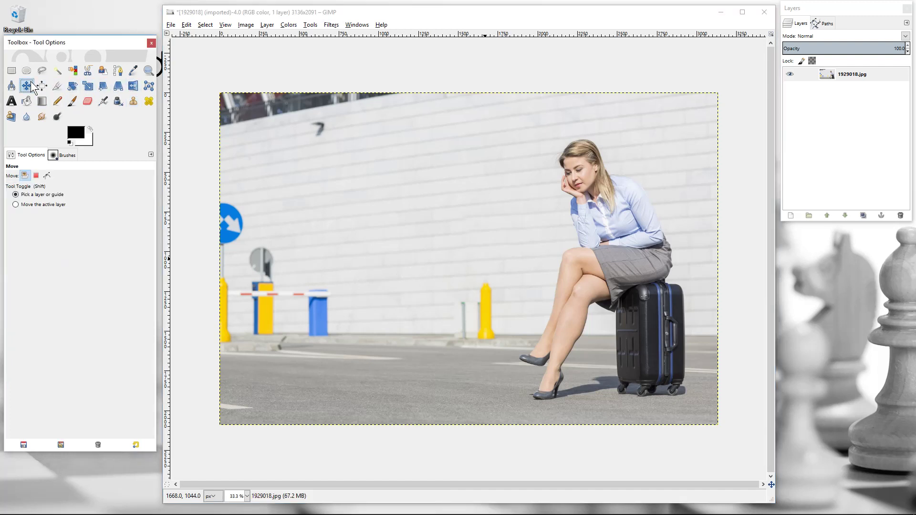
scroll(468, 269, "down", 2)
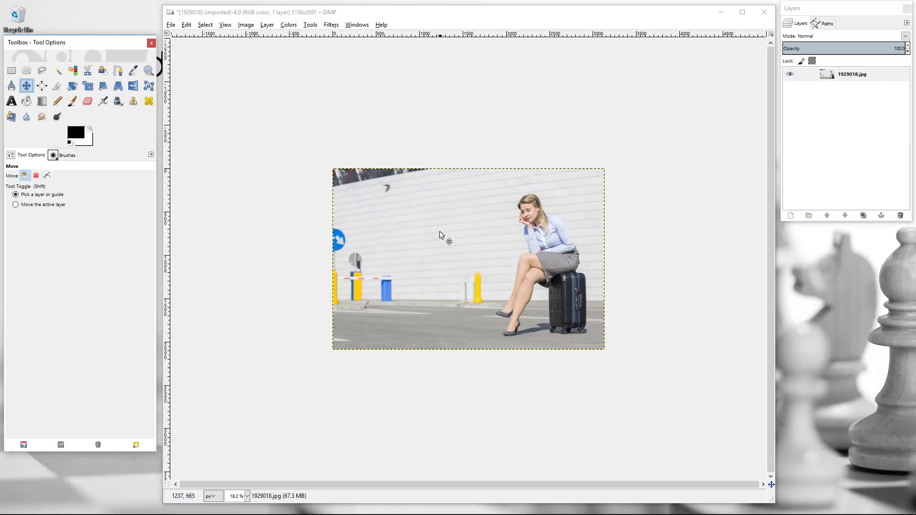
scroll(447, 256, "up", 2)
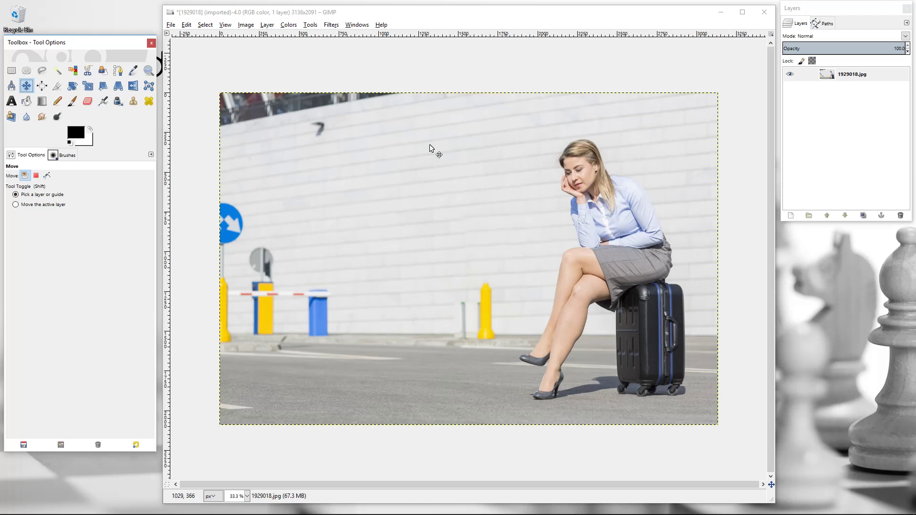
key("minus")
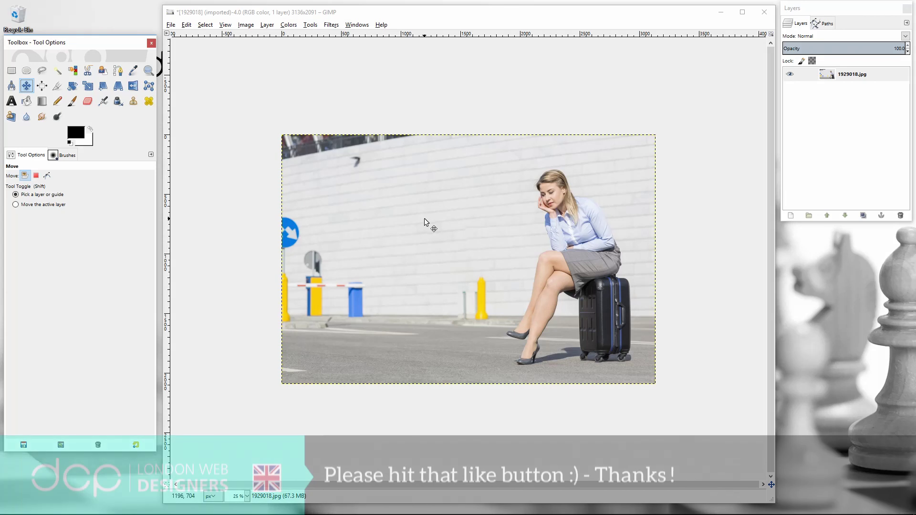
key("plus")
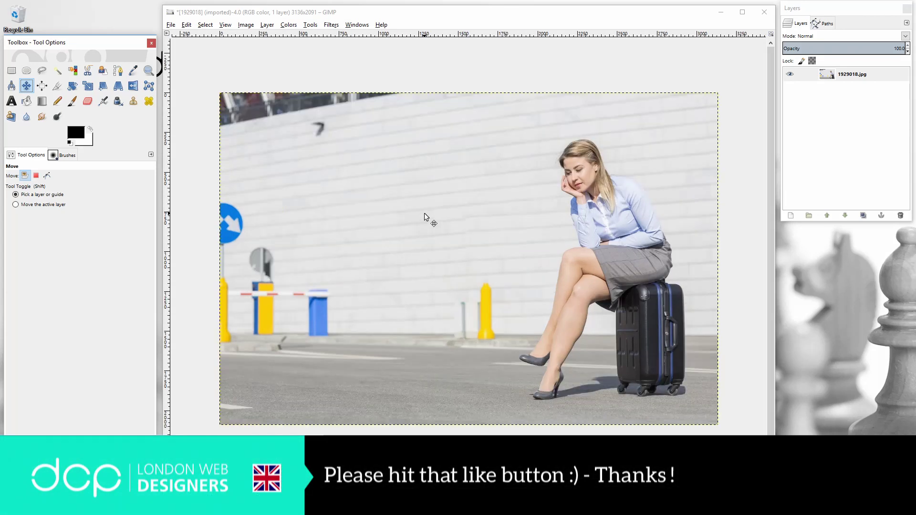